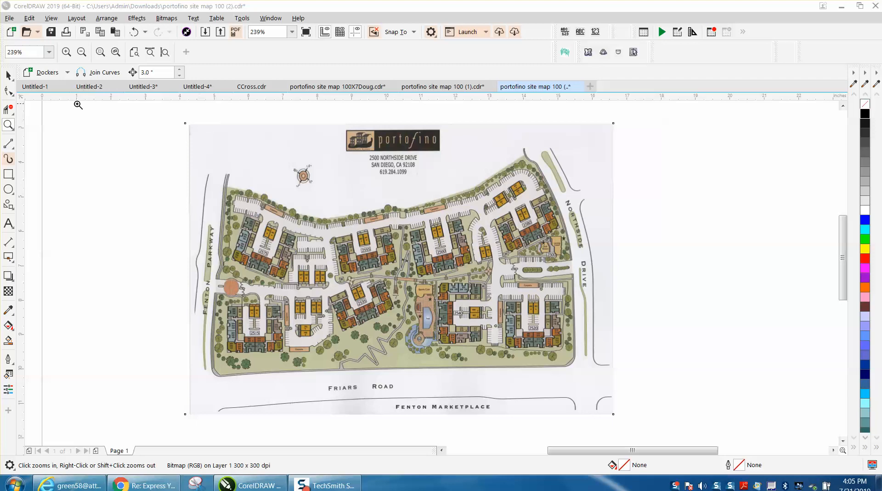
# Step: Select the site map bitmap and check its resolution in the Resample settings, keeping 300 dpi
pyautogui.click(8, 75)
pyautogui.click(130, 116)
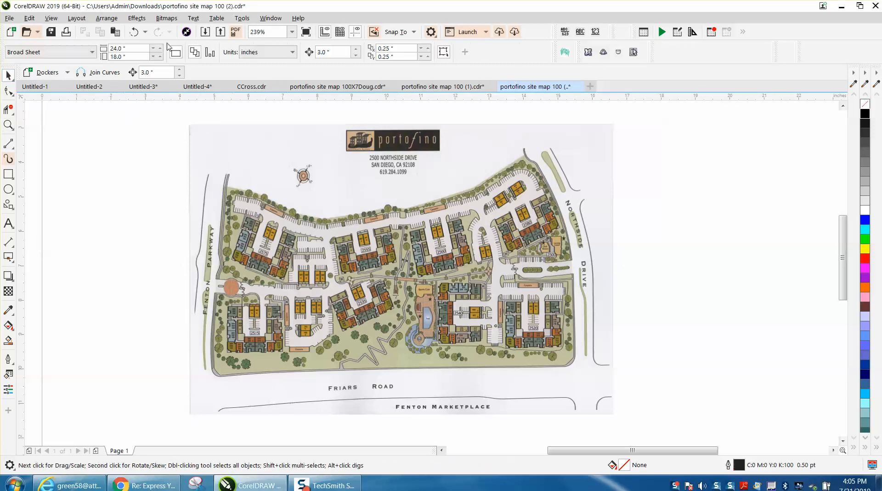
pyautogui.click(225, 129)
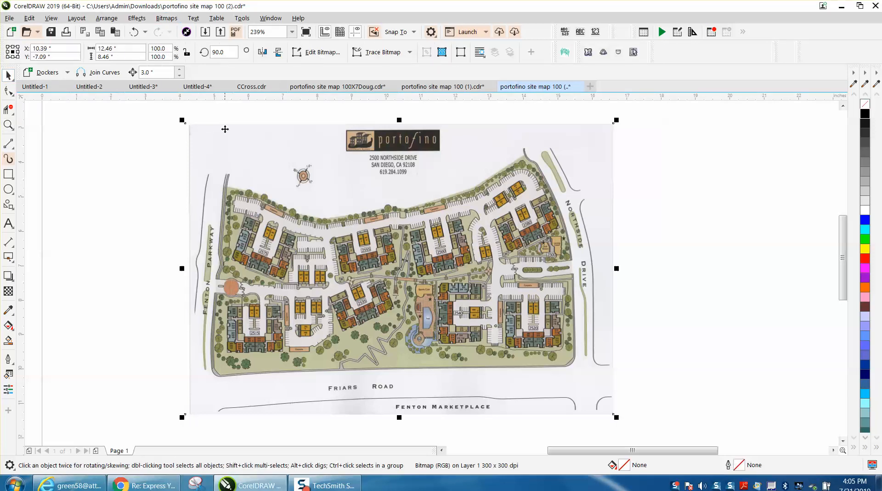
pyautogui.click(168, 19)
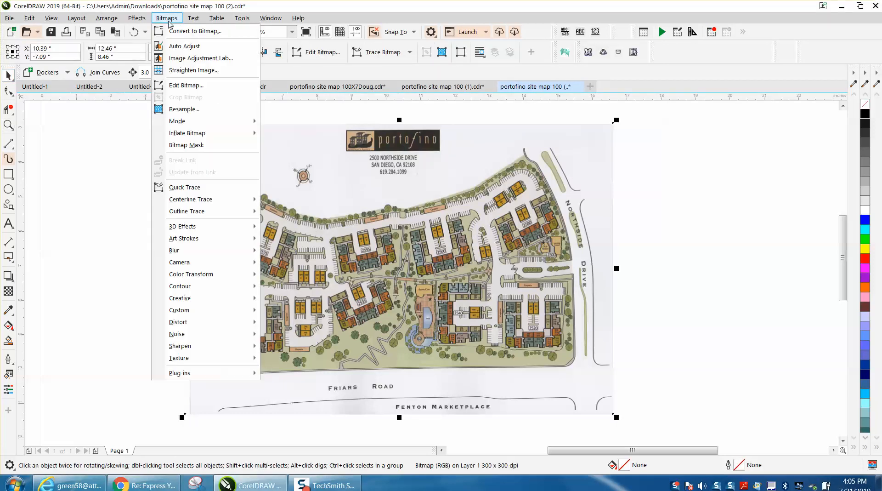
pyautogui.click(196, 110)
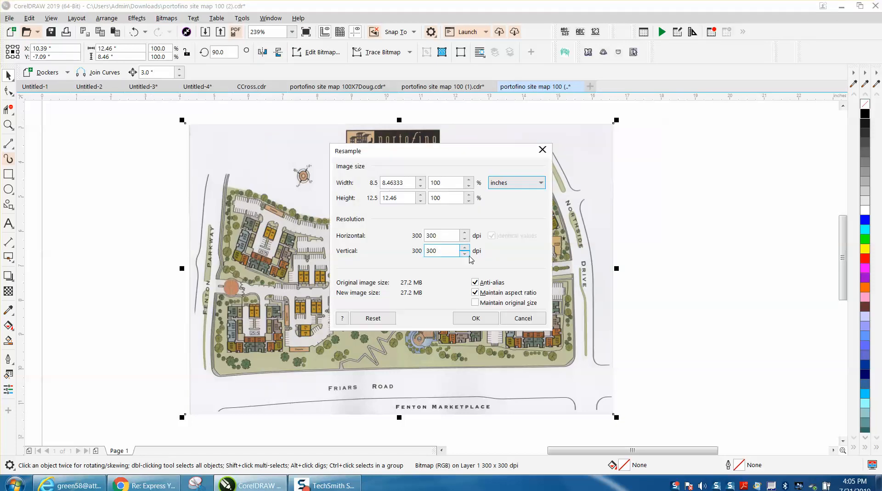
pyautogui.click(478, 317)
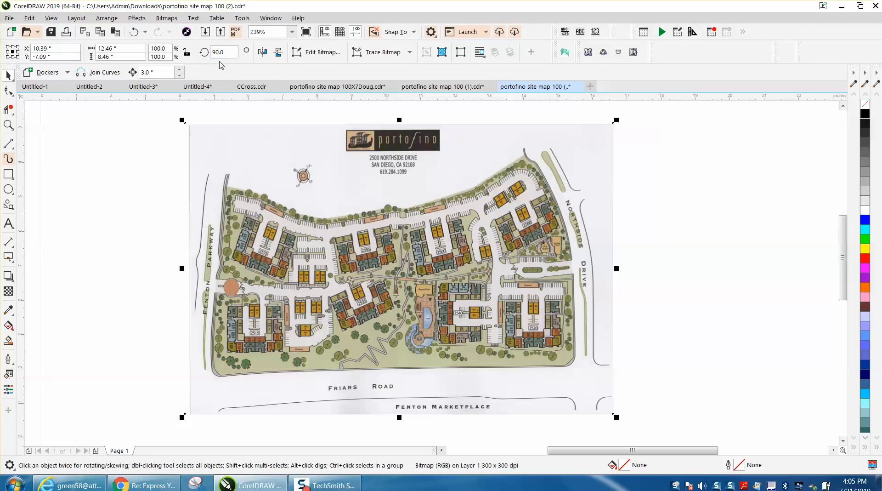
# Step: Convert the site map to a 600 dpi Grayscale (8-bit) bitmap with anti-aliasing and transparent background
pyautogui.click(167, 18)
pyautogui.click(177, 32)
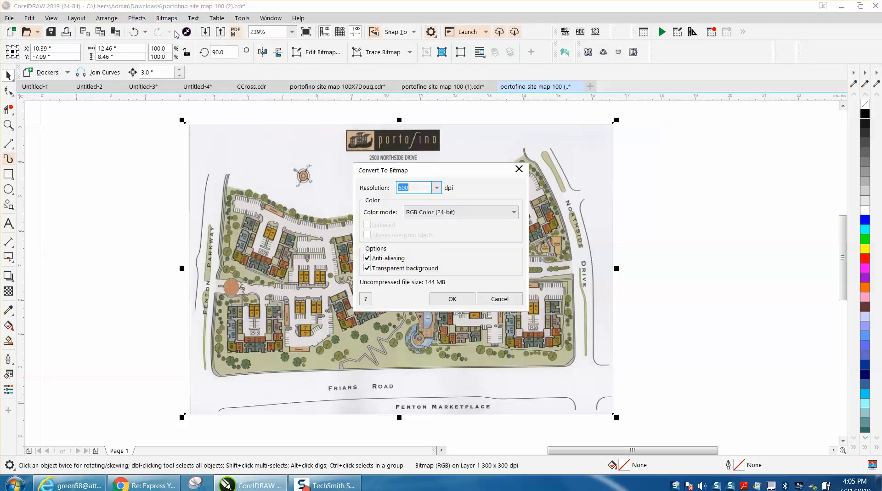
pyautogui.click(513, 212)
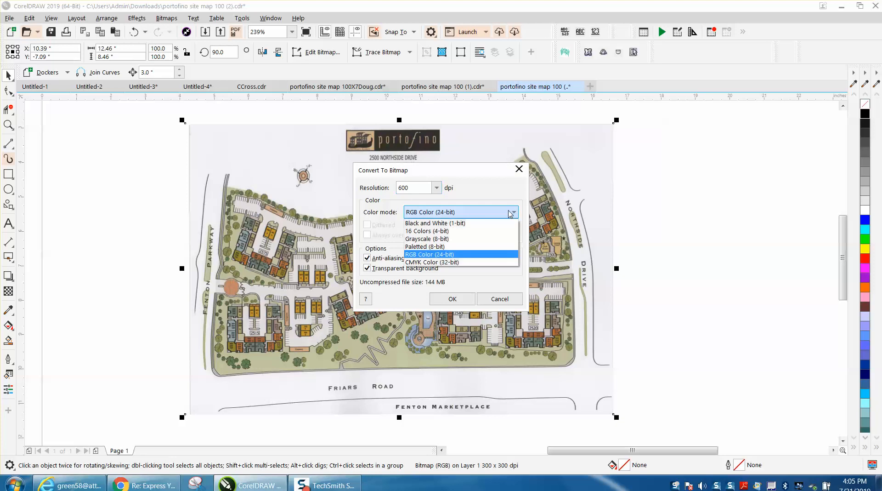
pyautogui.click(436, 239)
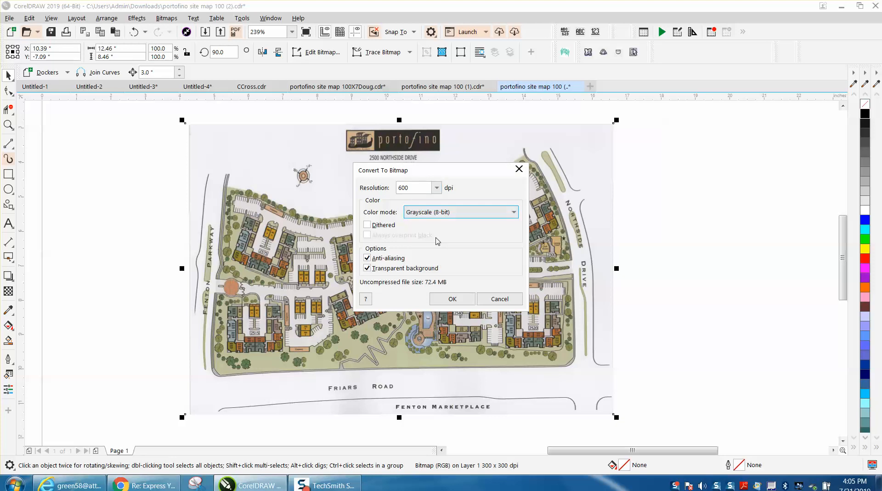
pyautogui.click(447, 300)
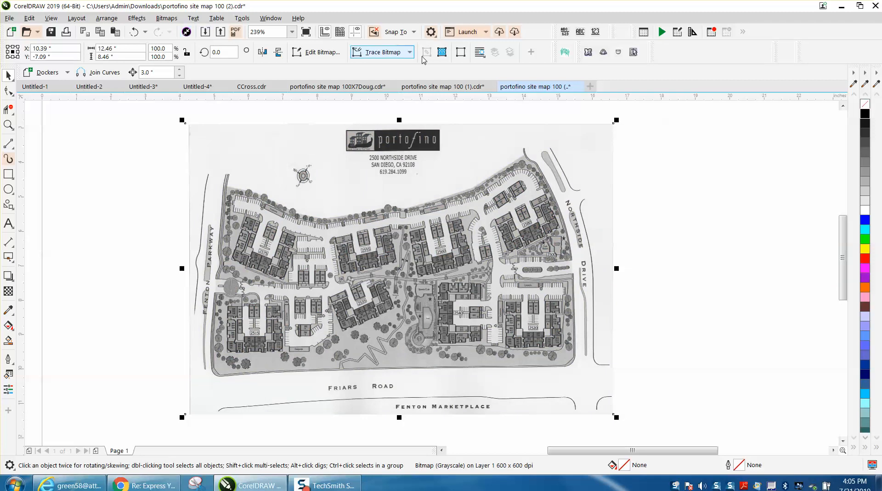
# Step: Trace the grayscale site map with the Clipart outline trace, keeping the original bitmap
pyautogui.click(166, 18)
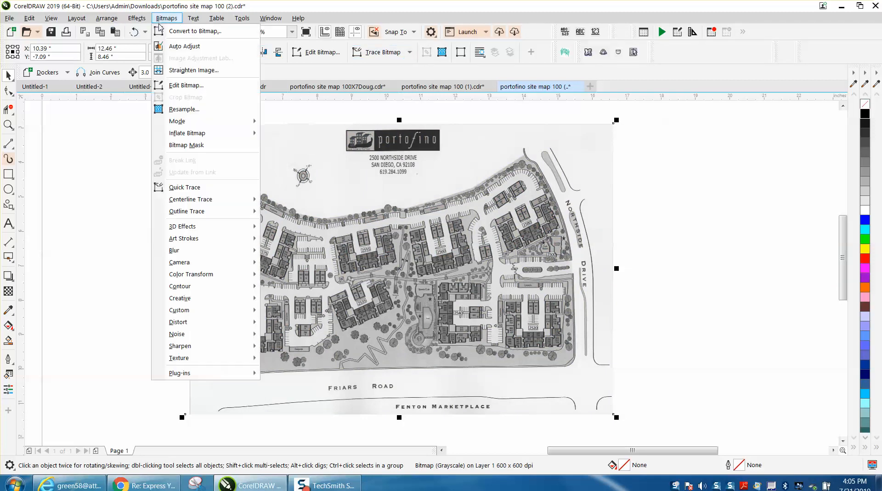
pyautogui.moveTo(194, 212)
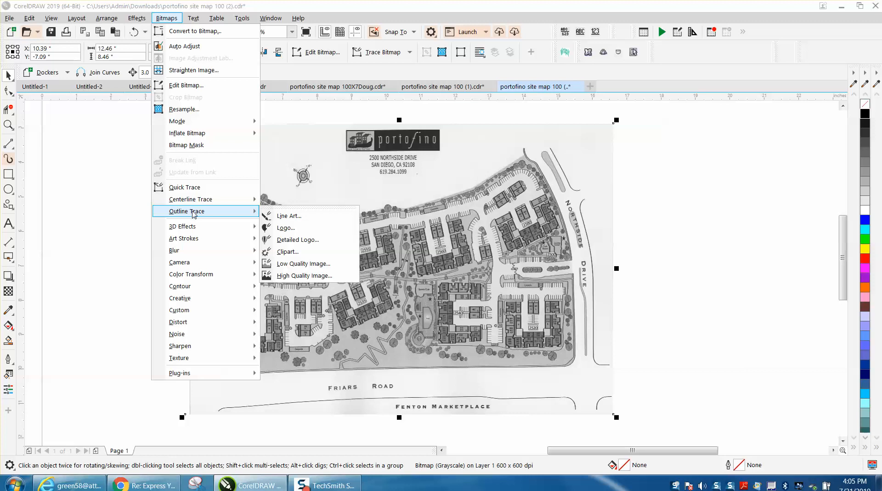
pyautogui.click(284, 251)
pyautogui.click(428, 273)
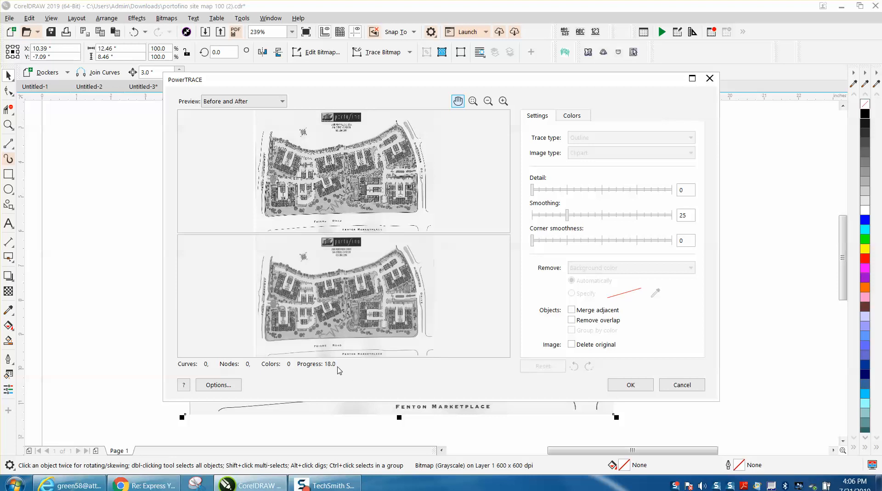
pyautogui.click(630, 385)
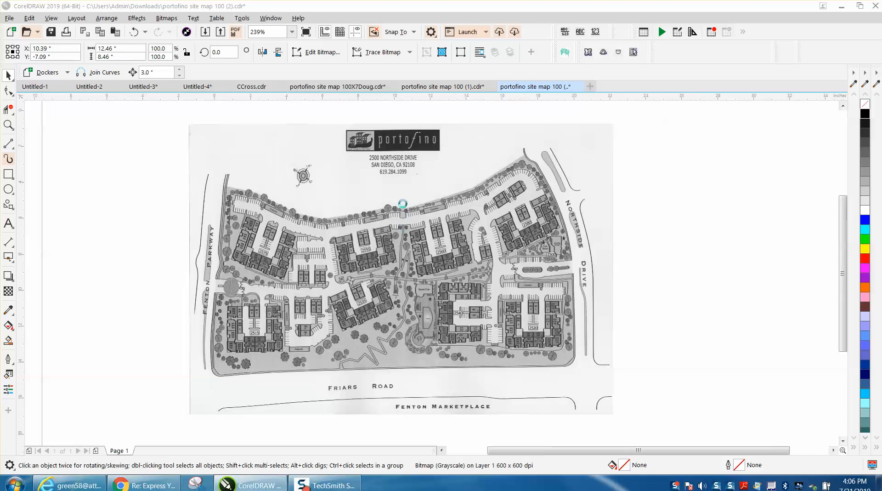
# Step: Separate the traced group from the original bitmap and center the trace on the page
pyautogui.scroll(-2, 403, 204)
pyautogui.moveTo(402, 228); pyautogui.dragTo(652, 237)
pyautogui.moveTo(441, 245); pyautogui.dragTo(175, 236)
pyautogui.click(592, 261)
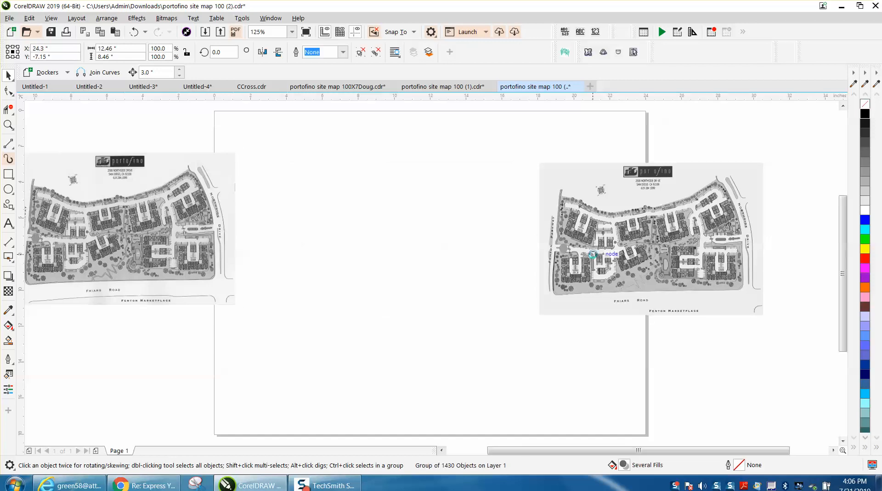
pyautogui.press('p')
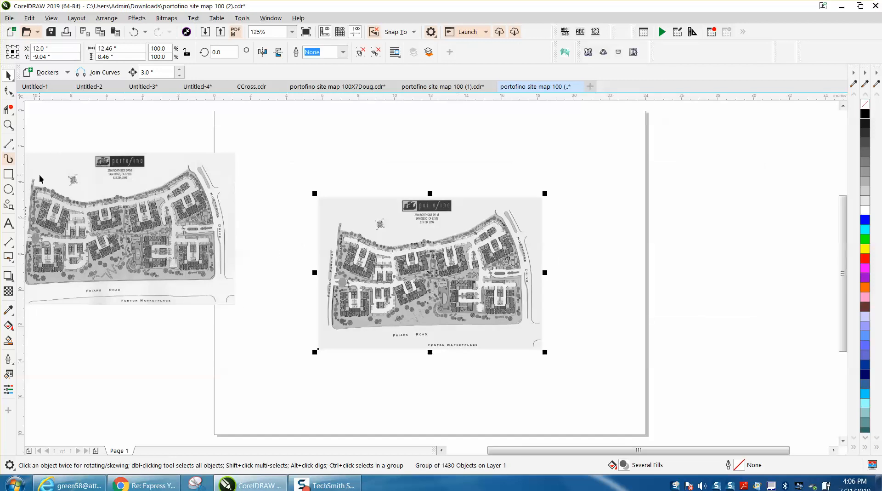
# Step: Ungroup the traced site map into separate objects
pyautogui.click(8, 124)
pyautogui.moveTo(310, 192); pyautogui.dragTo(575, 346)
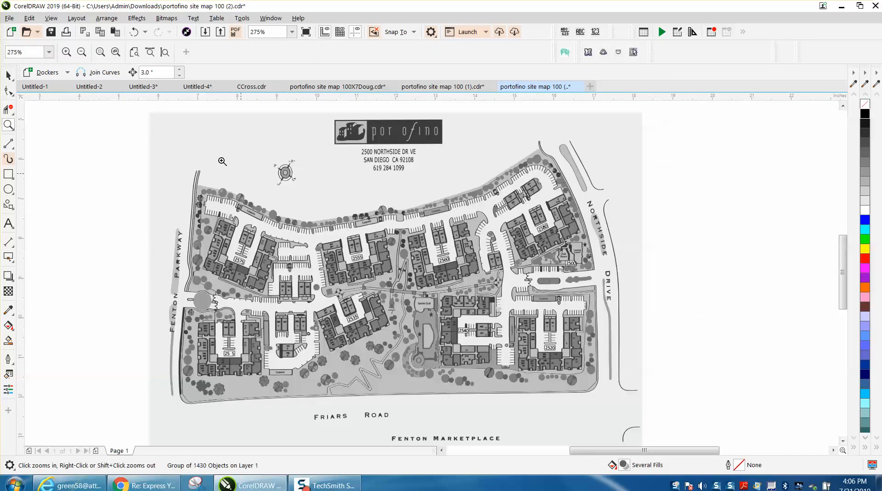
pyautogui.click(102, 20)
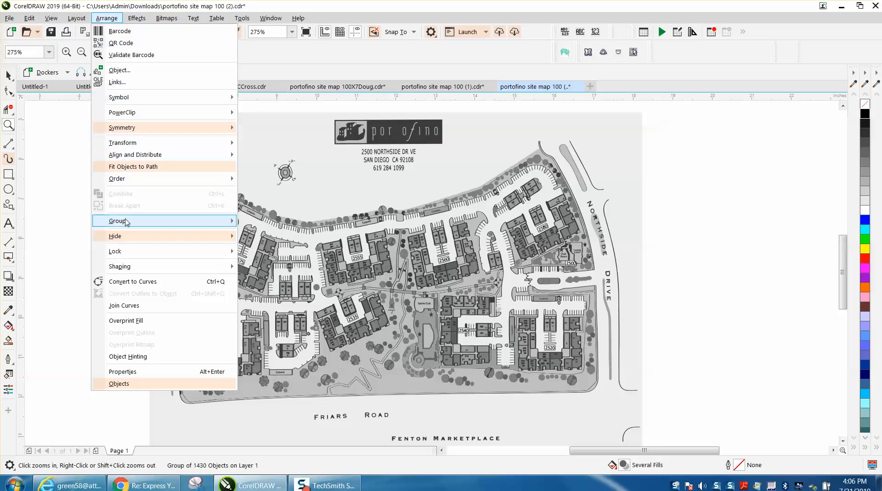
pyautogui.moveTo(229, 221)
pyautogui.click(254, 234)
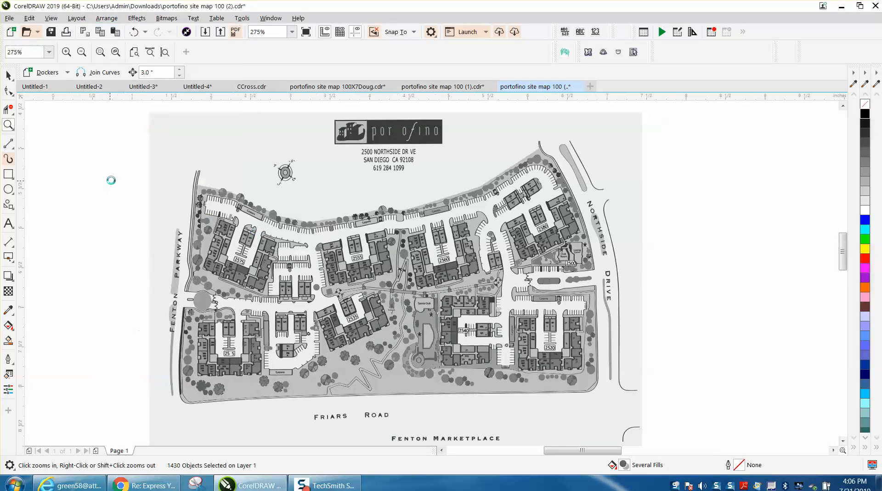
# Step: Delete the light gray background shape behind the traced map
pyautogui.click(110, 181)
pyautogui.scroll(-3, 337, 187)
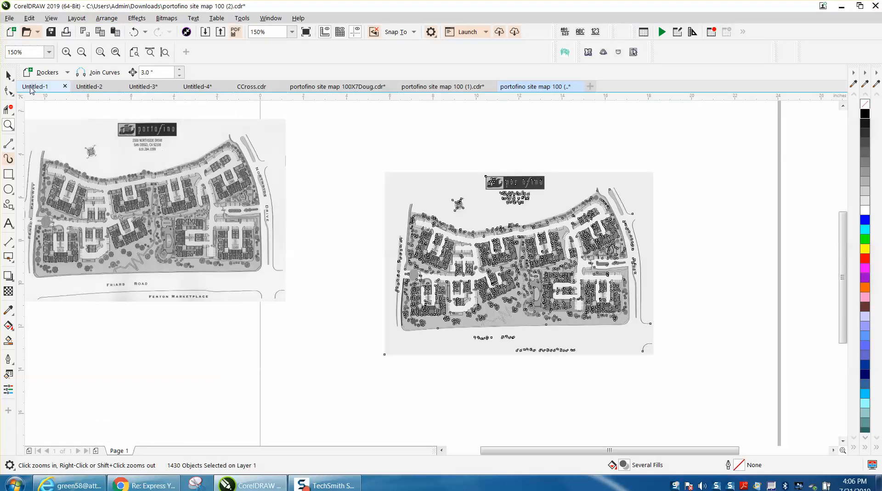
pyautogui.click(8, 74)
pyautogui.moveTo(198, 121); pyautogui.dragTo(203, 124)
pyautogui.click(418, 184)
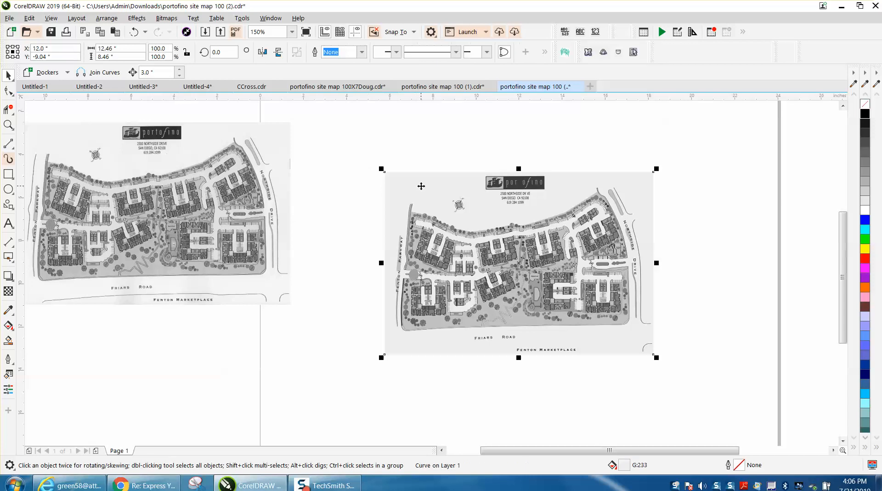
pyautogui.press('Delete')
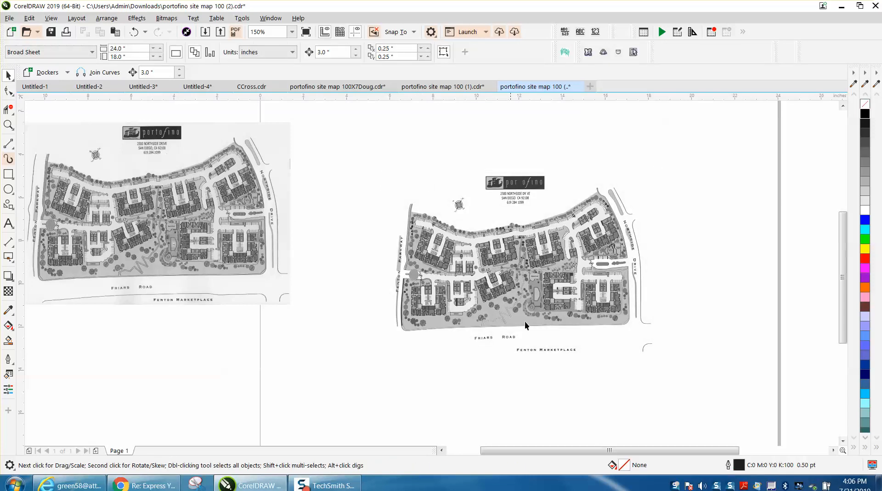
# Step: Examine the traced buildings and parking areas up close, and select all pieces of the traced map
pyautogui.click(8, 124)
pyautogui.moveTo(381, 203); pyautogui.dragTo(718, 367)
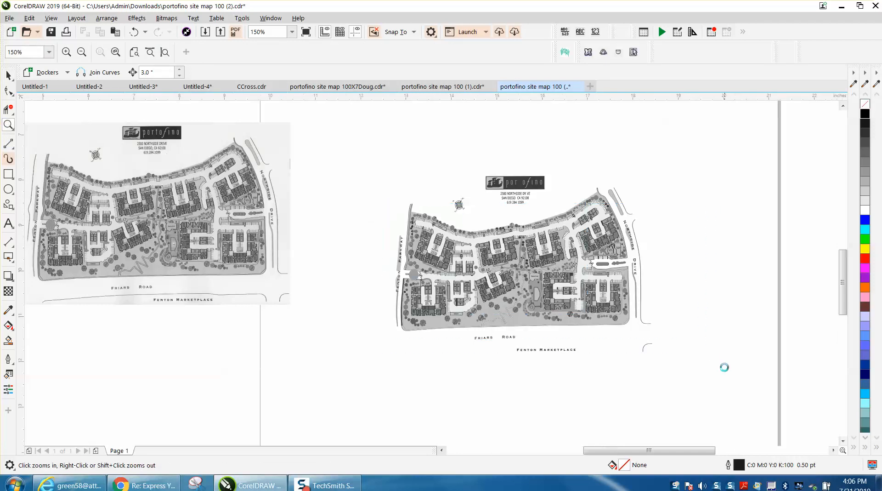
pyautogui.moveTo(212, 188); pyautogui.dragTo(213, 189)
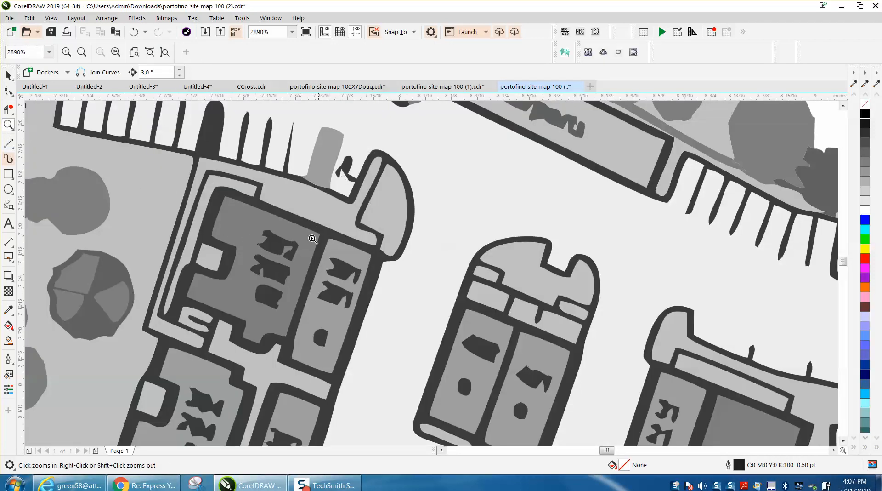
pyautogui.scroll(-2, 289, 276)
pyautogui.scroll(-4, 262, 271)
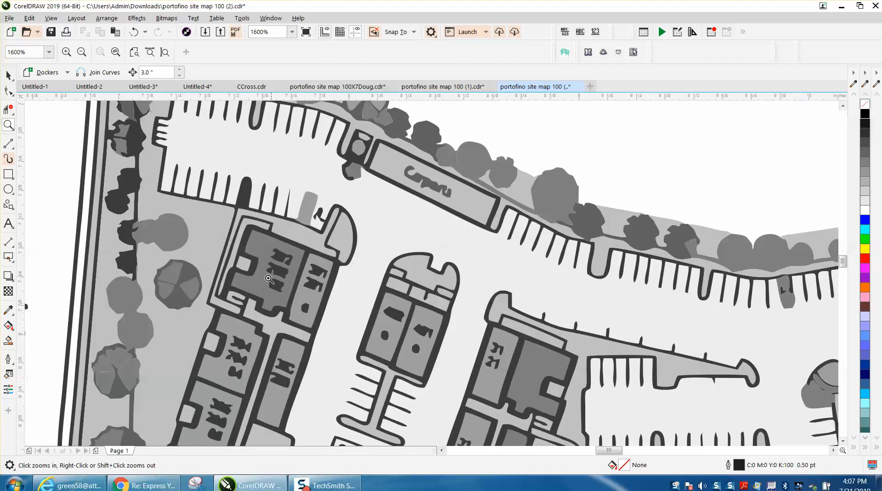
pyautogui.scroll(-2, 259, 269)
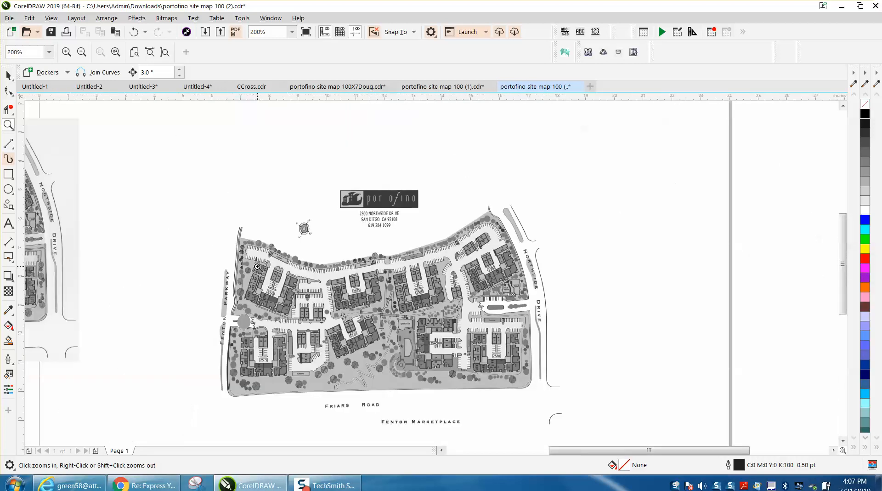
pyautogui.press('space')
pyautogui.moveTo(189, 162); pyautogui.dragTo(603, 419)
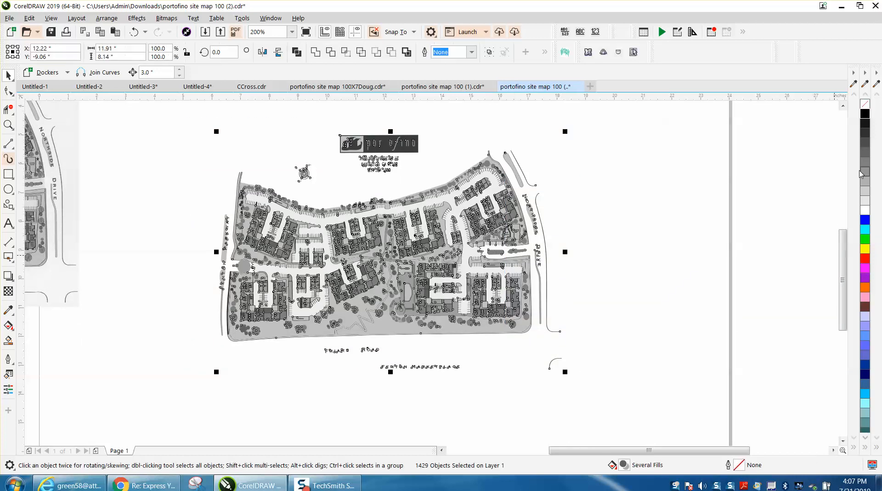
# Step: Try giving all the traced pieces black outlines with no fill, and inspect the line work
pyautogui.rightClick(864, 114)
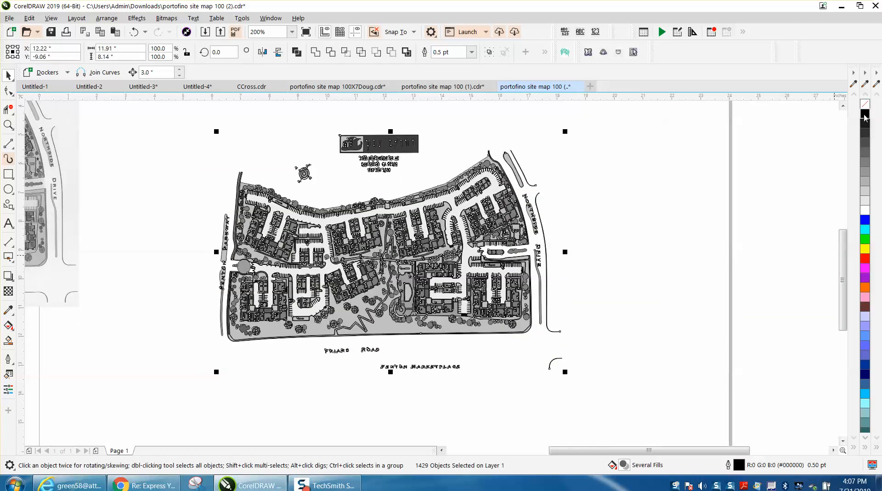
pyautogui.click(864, 106)
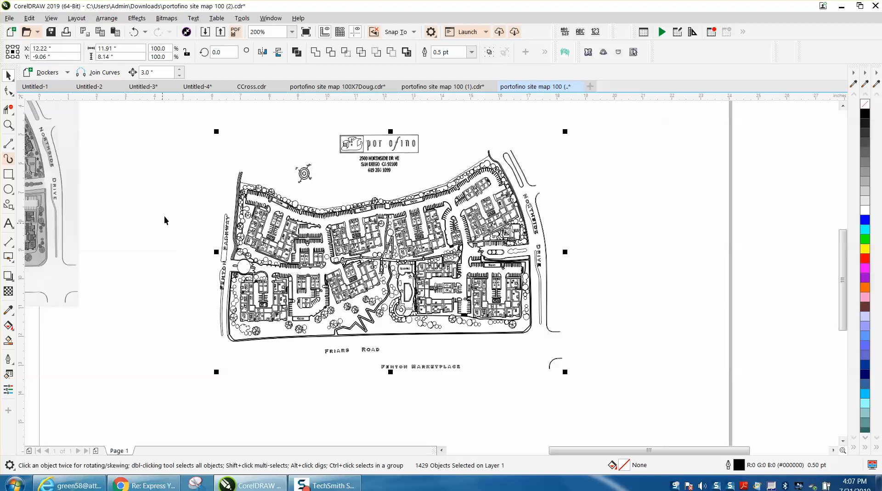
pyautogui.click(8, 124)
pyautogui.moveTo(183, 158); pyautogui.dragTo(683, 396)
pyautogui.moveTo(245, 256); pyautogui.dragTo(405, 328)
pyautogui.scroll(-3, 404, 327)
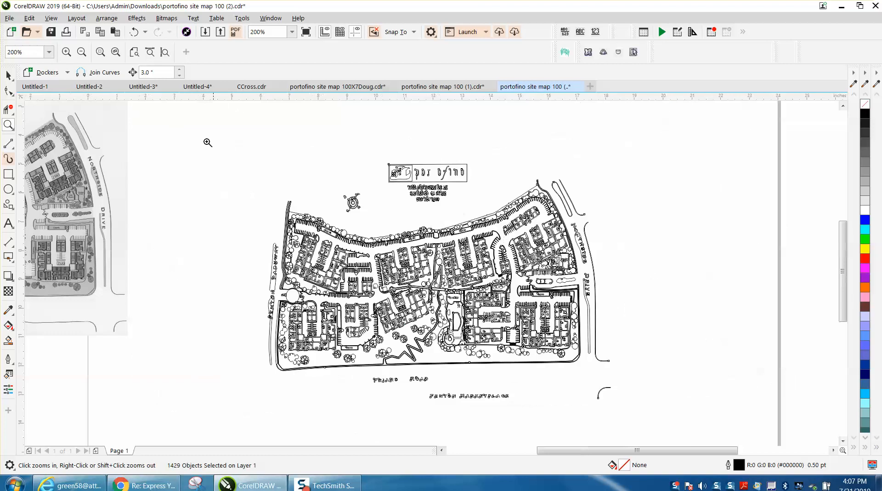
# Step: Undo the fill removal and black outlines, and try a solid black fill on all the traced pieces
pyautogui.click(134, 34)
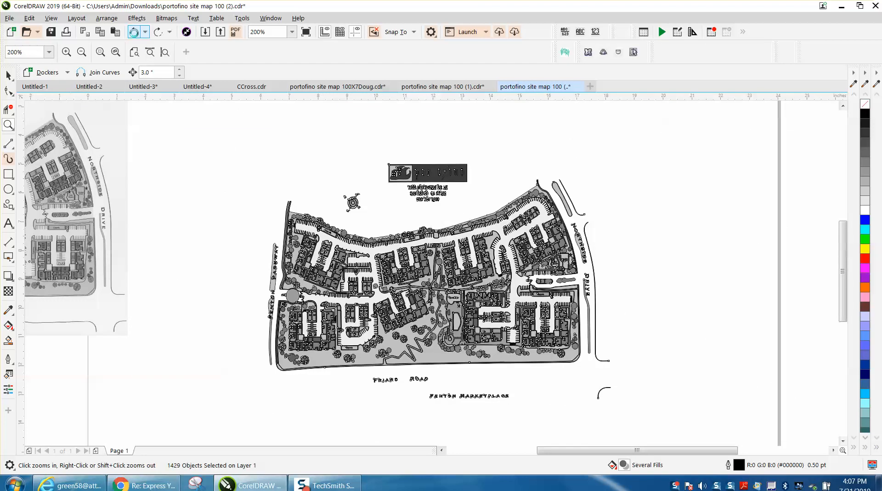
pyautogui.click(134, 33)
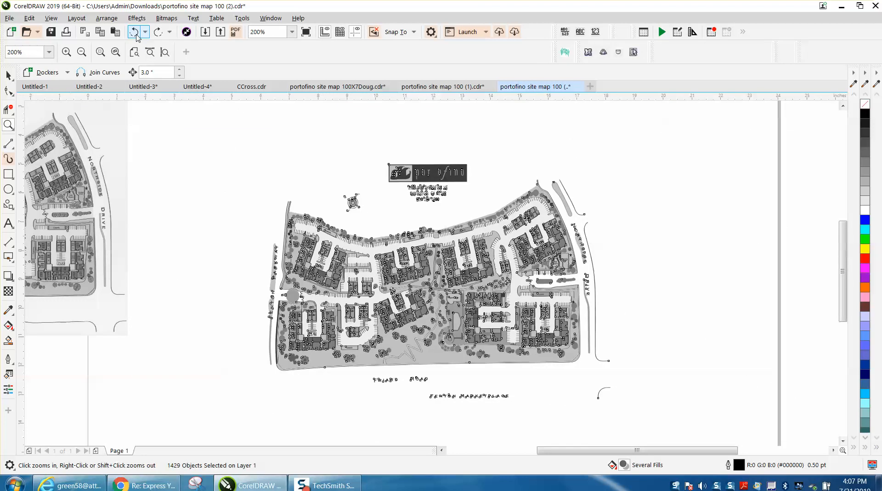
pyautogui.click(865, 114)
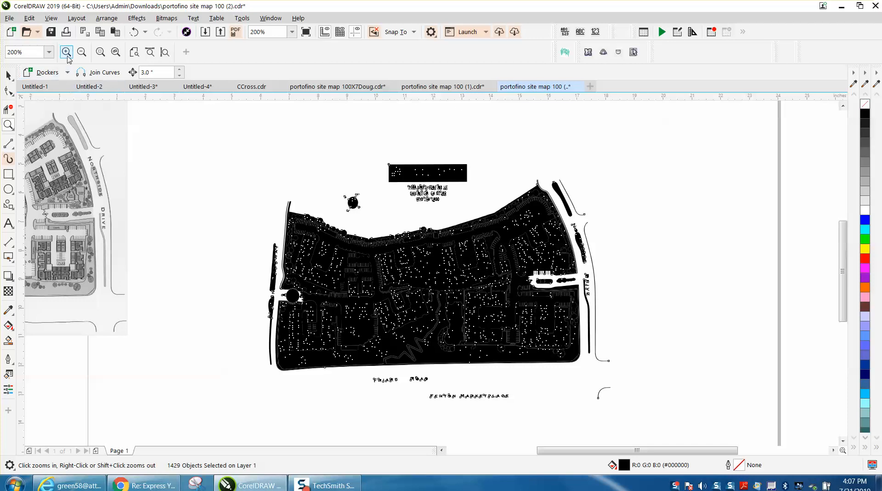
pyautogui.click(135, 36)
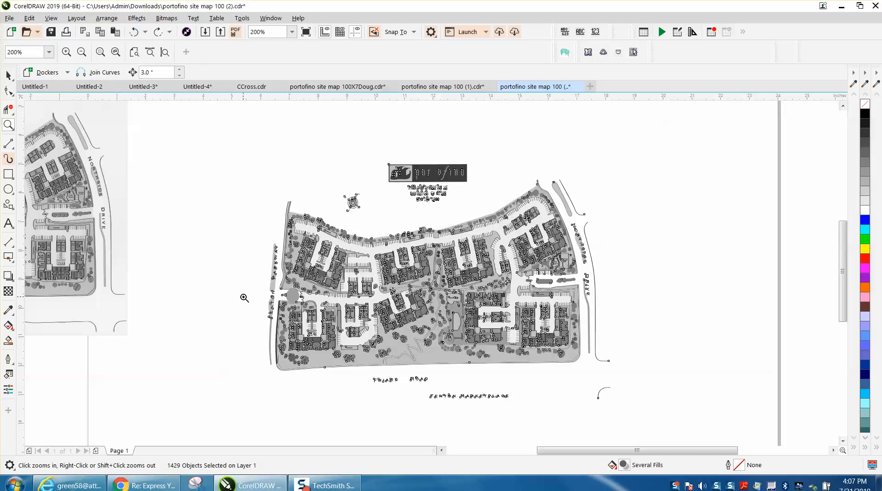
# Step: Combine all the selected traced map pieces into a single curve
pyautogui.click(106, 19)
pyautogui.moveTo(167, 226)
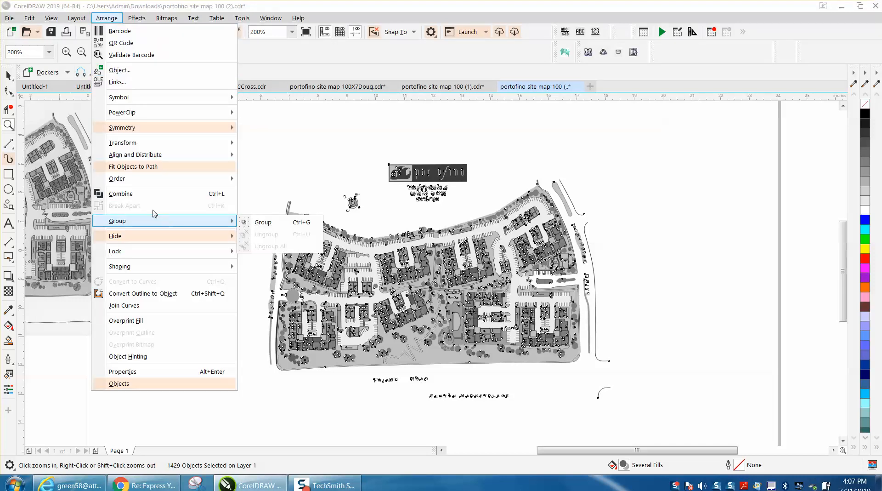
pyautogui.click(145, 194)
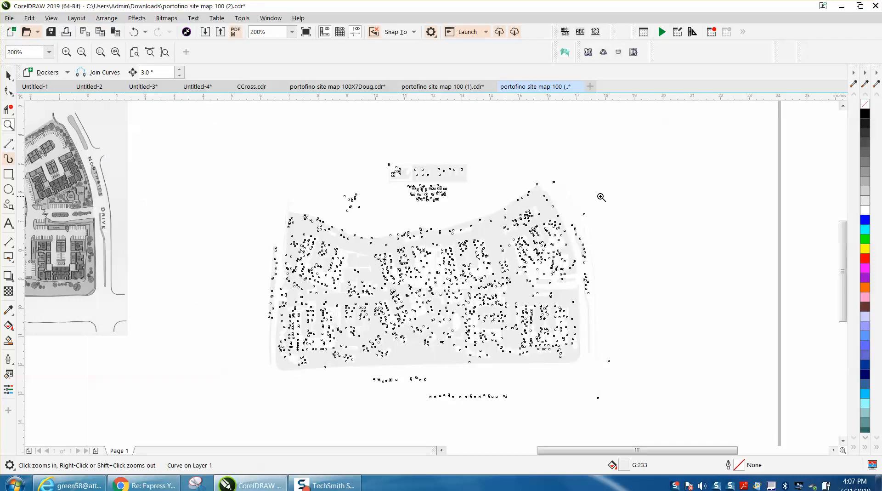
# Step: Try a solid black fill on the combined map curve and inspect the result across the buildings
pyautogui.click(865, 115)
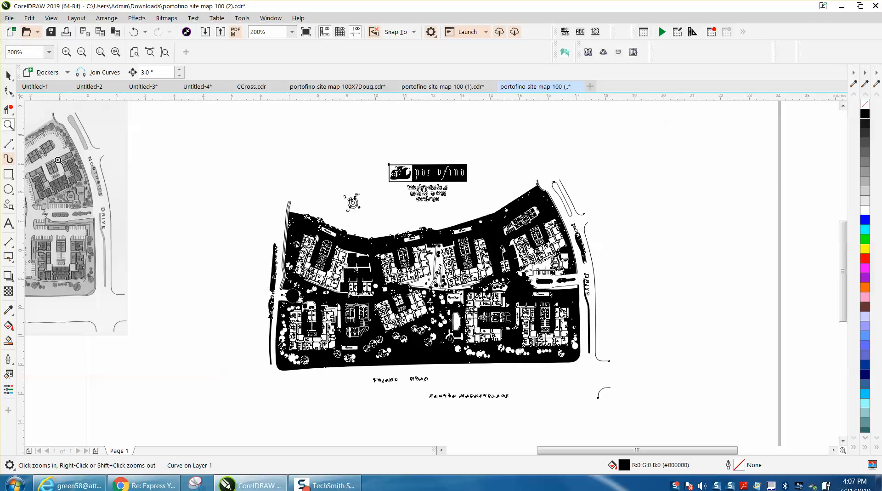
pyautogui.moveTo(276, 199); pyautogui.dragTo(601, 349)
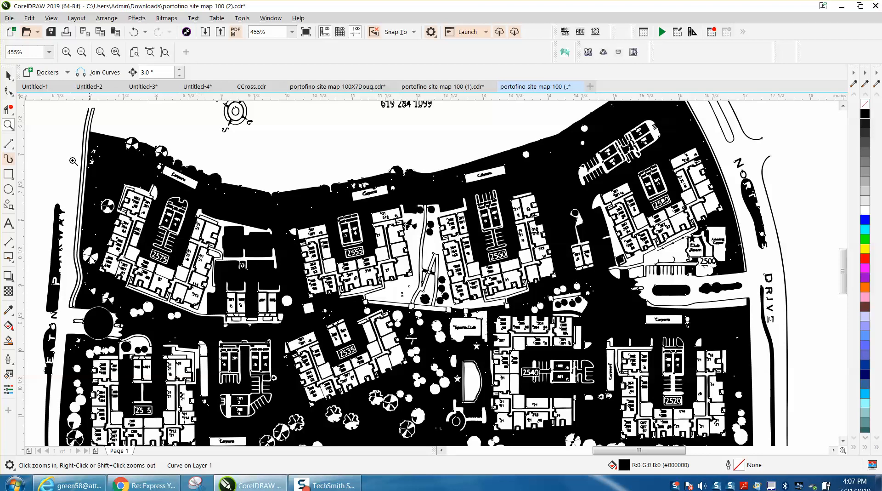
pyautogui.click(8, 76)
pyautogui.scroll(-3, 407, 260)
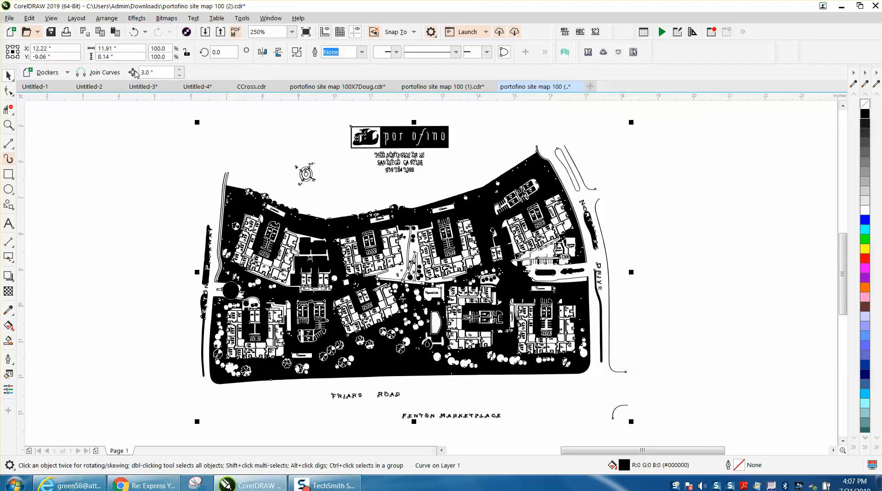
# Step: Undo the black fill and the combining, and give all the traced pieces 0.5 pt black outlines with no fill
pyautogui.click(133, 32)
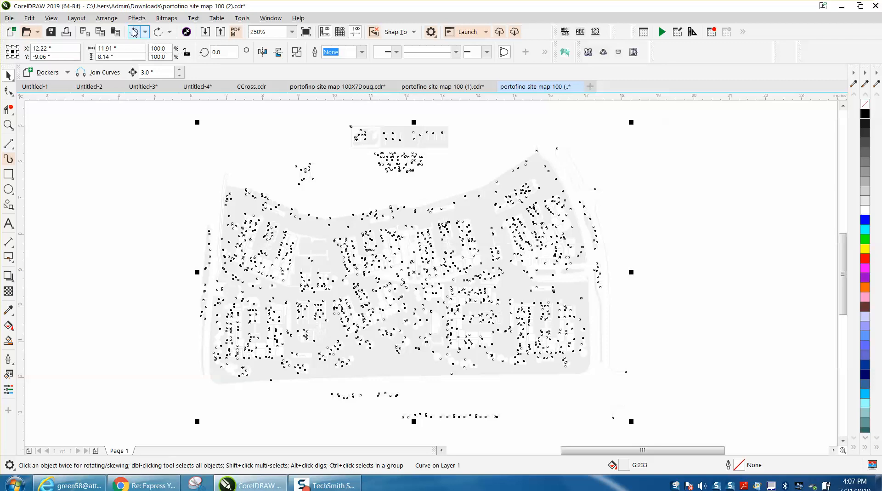
pyautogui.click(134, 32)
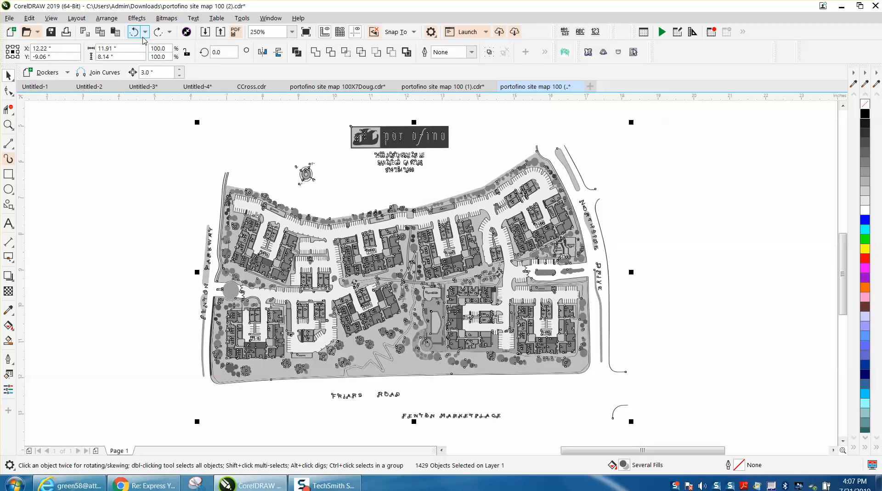
pyautogui.click(865, 104)
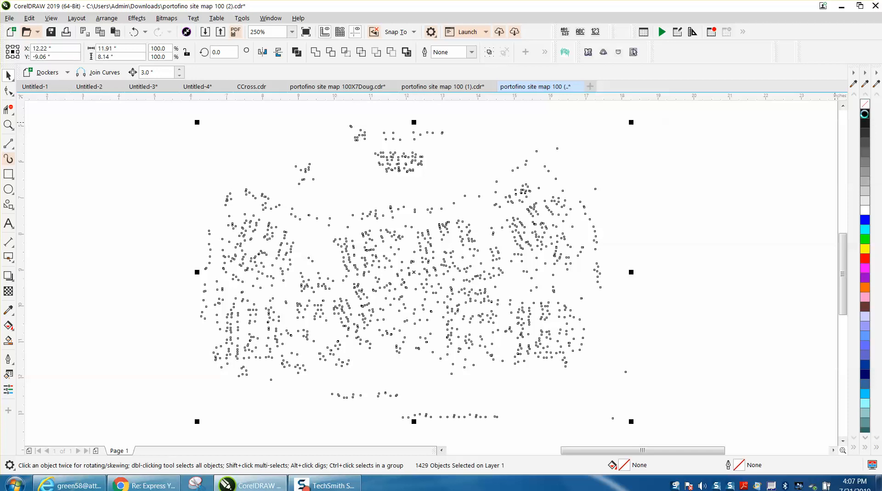
pyautogui.rightClick(865, 115)
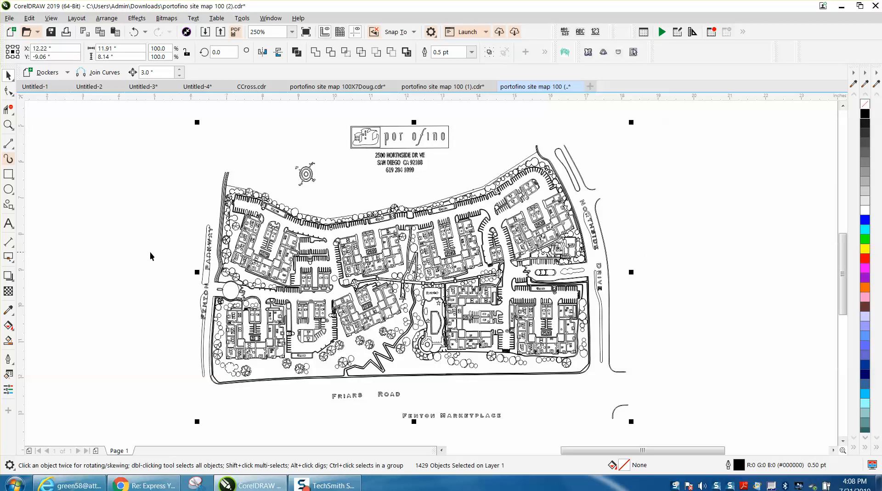
# Step: Smart-fill the hallways of building 2575 and the connected wall outlines around it in solid black with no outline
pyautogui.click(8, 124)
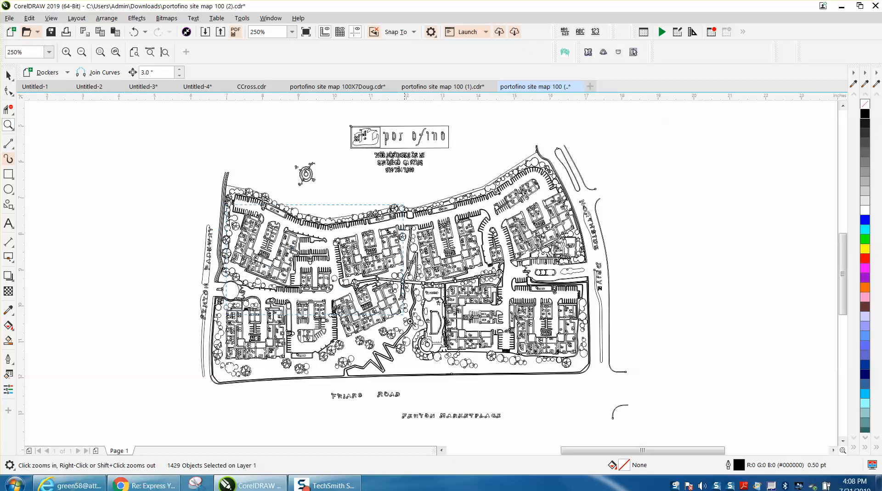
pyautogui.click(510, 352)
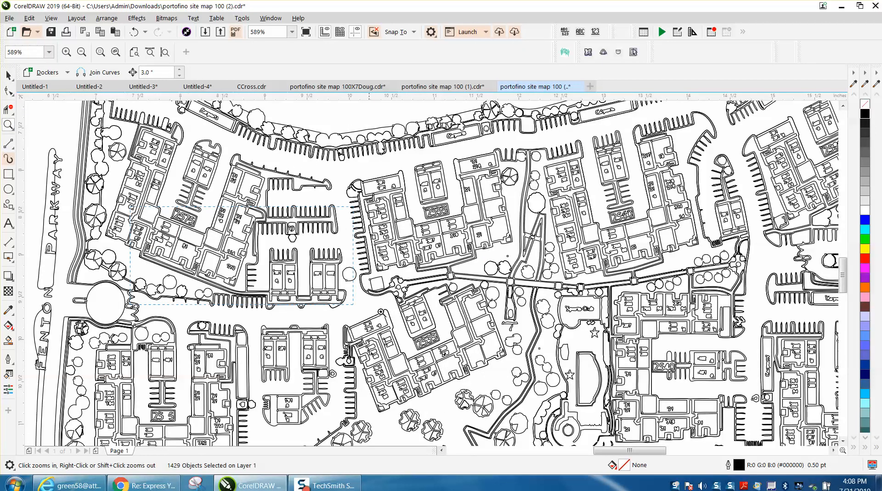
pyautogui.click(386, 311)
pyautogui.rightClick(272, 297)
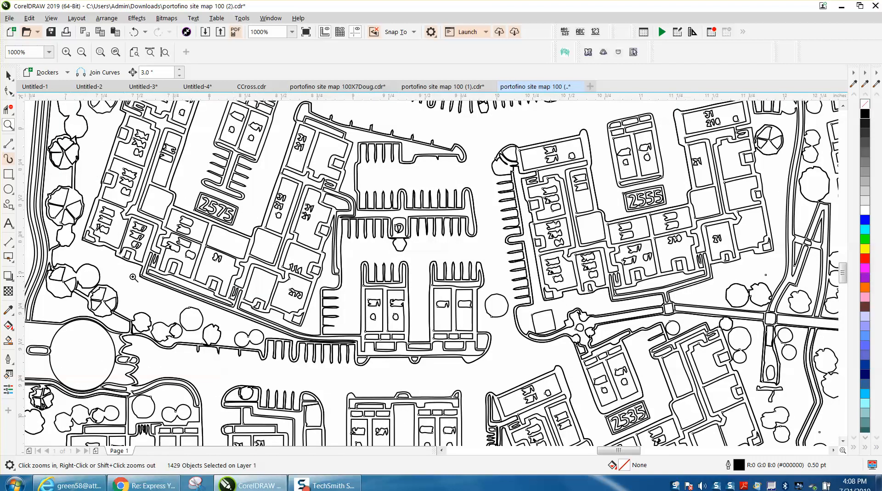
pyautogui.click(8, 340)
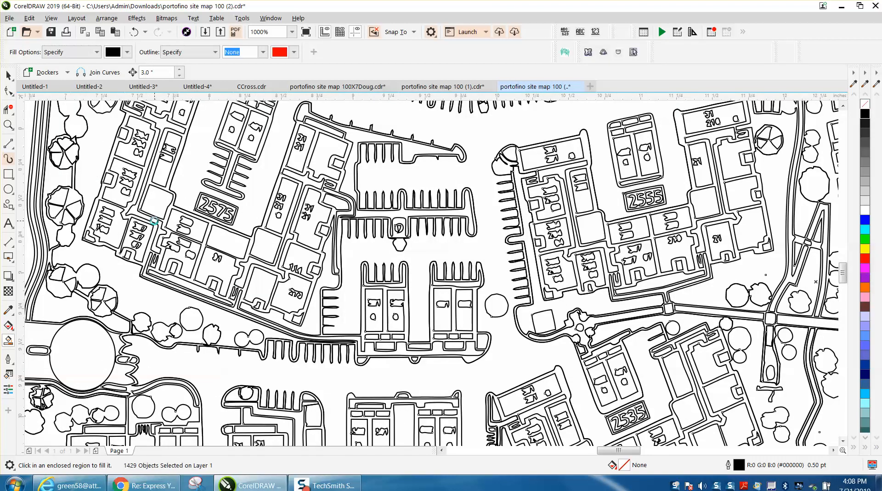
pyautogui.click(154, 221)
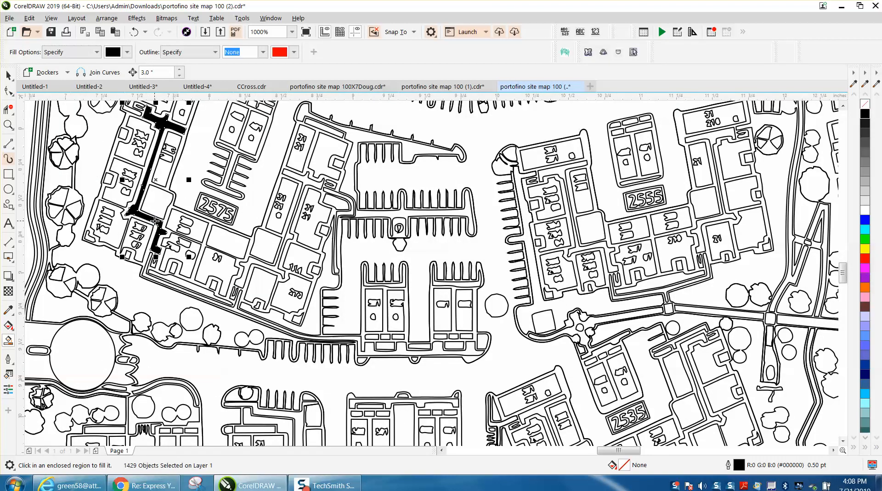
pyautogui.click(289, 236)
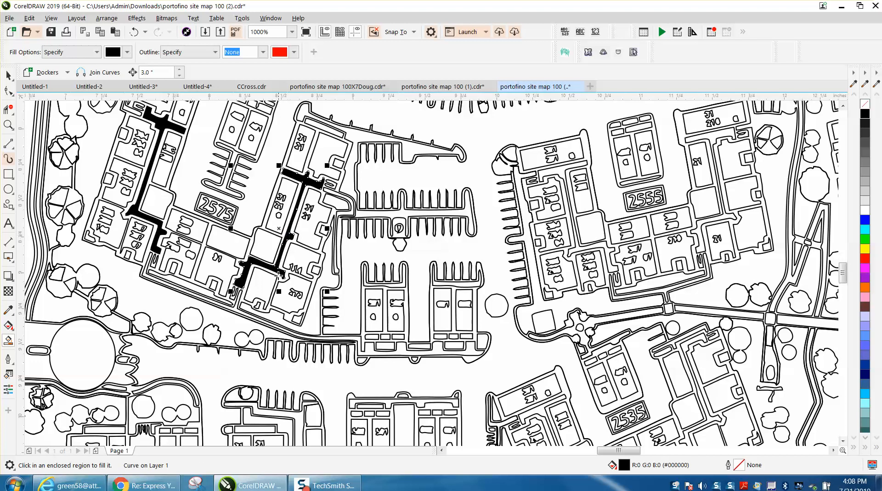
pyautogui.click(241, 279)
pyautogui.click(417, 280)
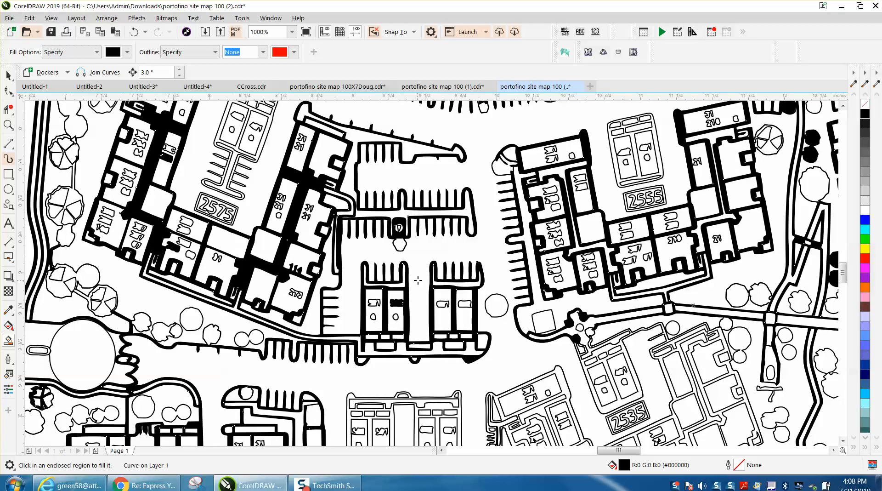
# Step: Smart-fill the walls of the parking block inside building 2560 and the connected outlines around building 2580 in black
pyautogui.scroll(-2, 394, 280)
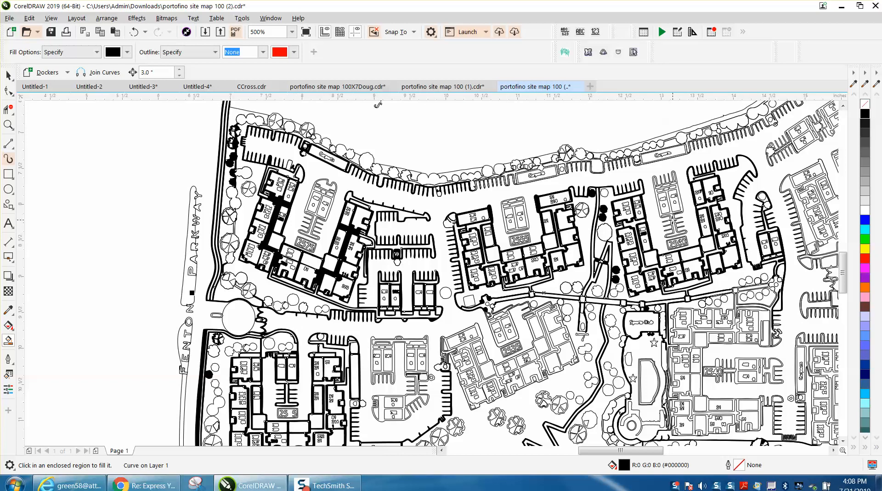
pyautogui.click(9, 125)
pyautogui.moveTo(698, 205); pyautogui.dragTo(699, 205)
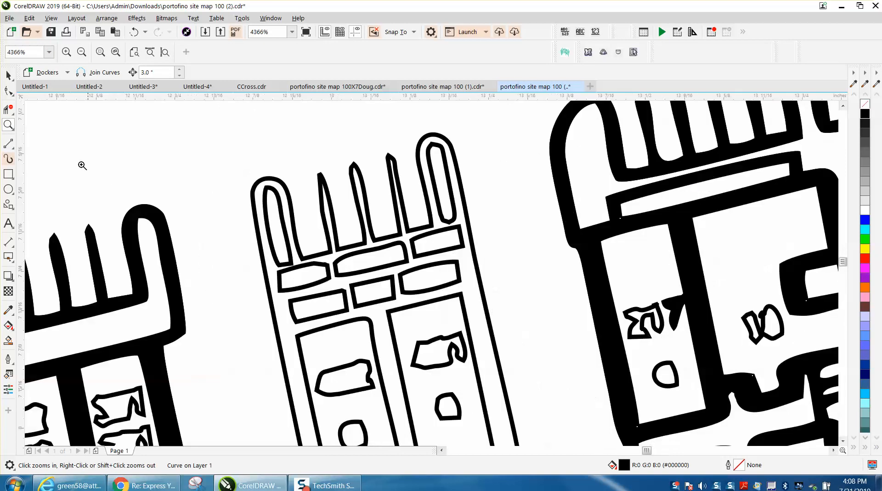
pyautogui.click(8, 340)
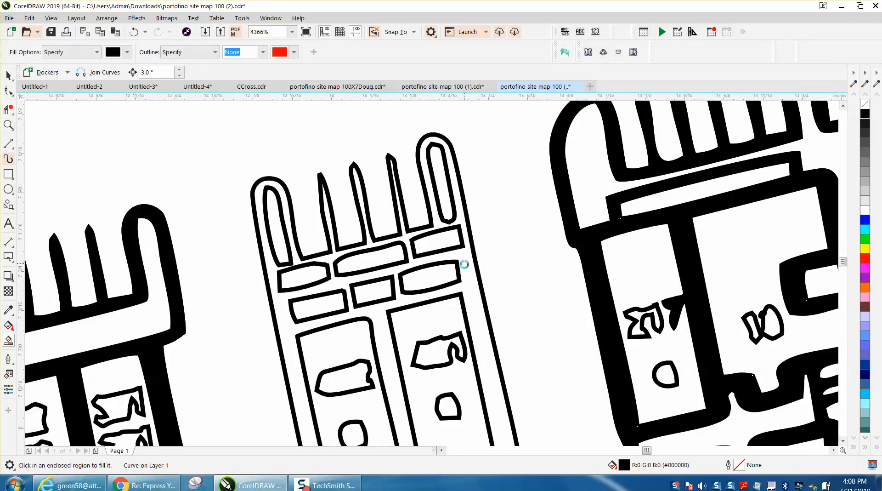
pyautogui.click(450, 265)
pyautogui.scroll(-3, 427, 270)
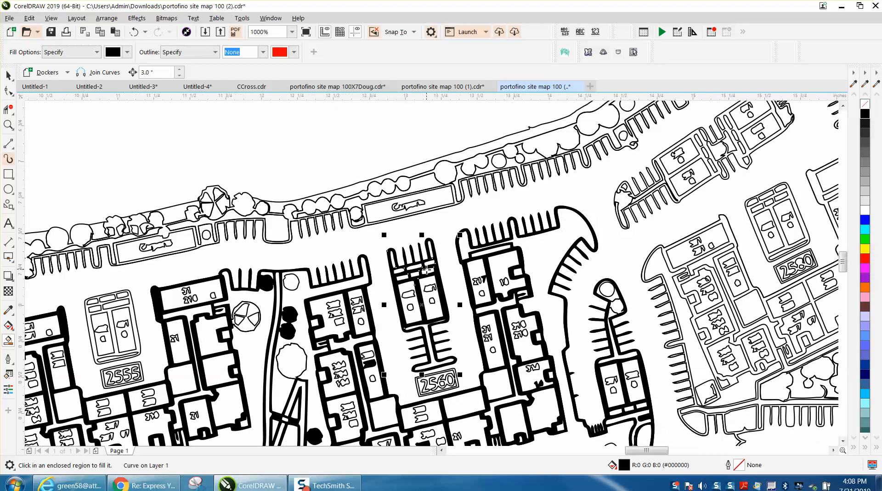
pyautogui.click(669, 266)
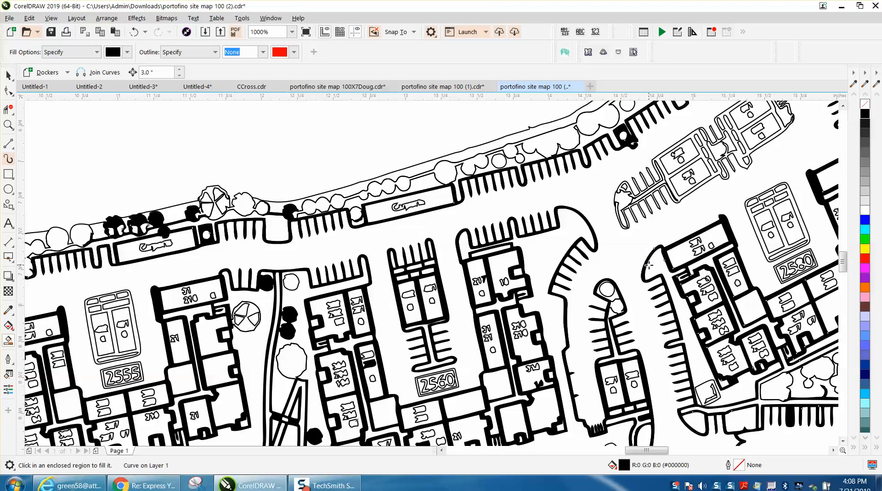
# Step: Examine the filled walls of building 2575 and the traced Fenton Parkway lettering up close and in the whole map
pyautogui.scroll(-2, 648, 265)
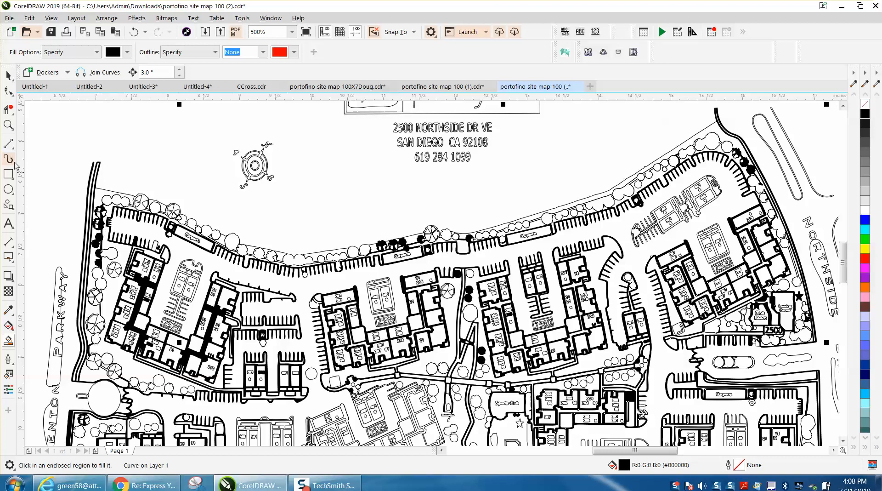
pyautogui.press('z')
pyautogui.click(213, 291)
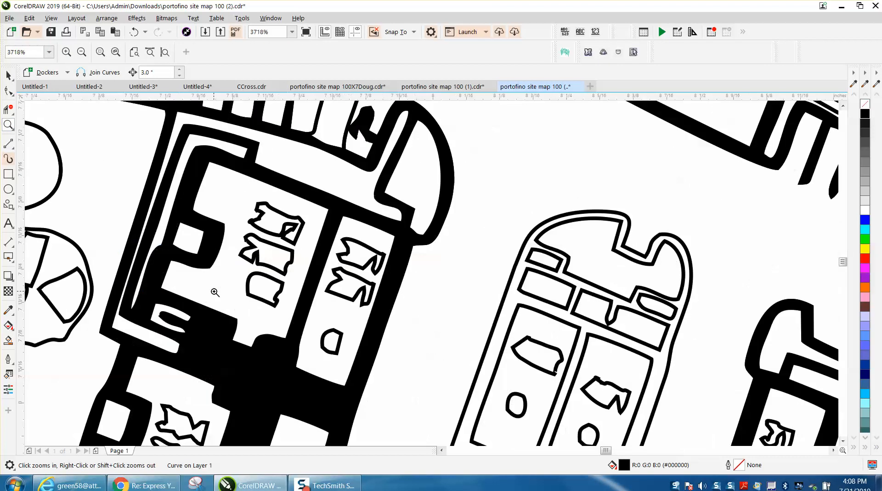
pyautogui.click(268, 268)
pyautogui.scroll(-2, 268, 267)
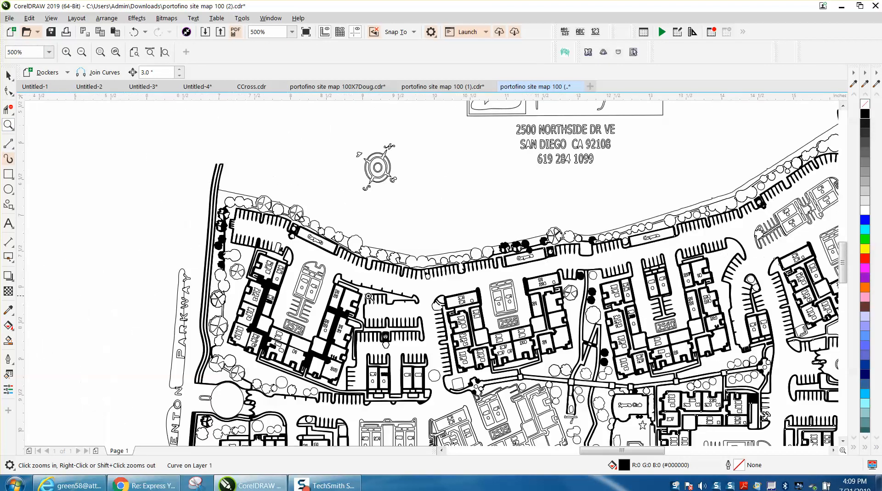
pyautogui.rightClick(561, 334)
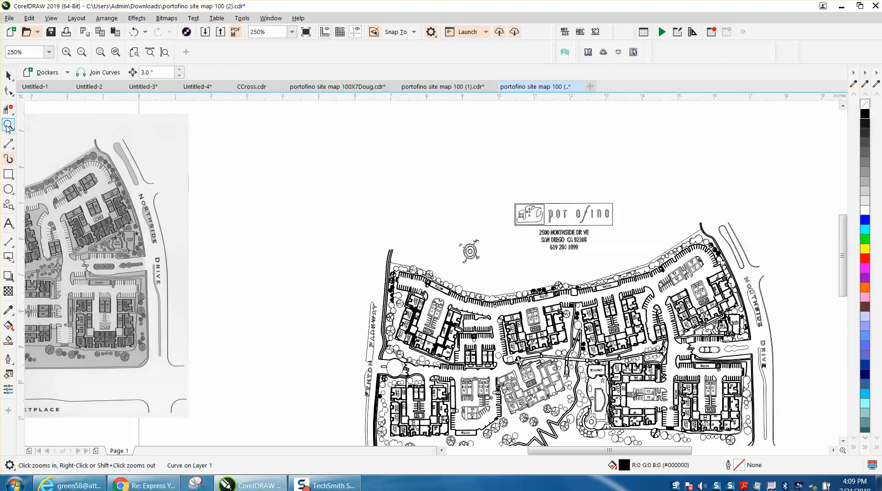
pyautogui.moveTo(355, 301); pyautogui.dragTo(410, 371)
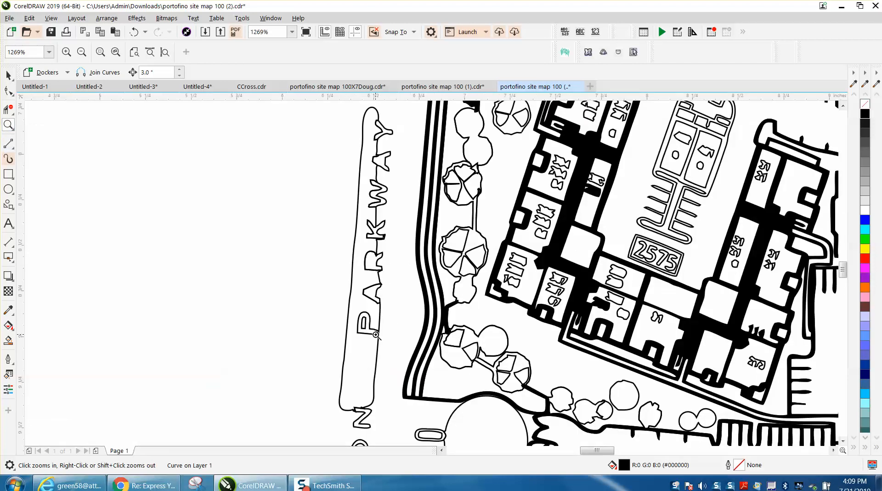
pyautogui.scroll(-4, 384, 183)
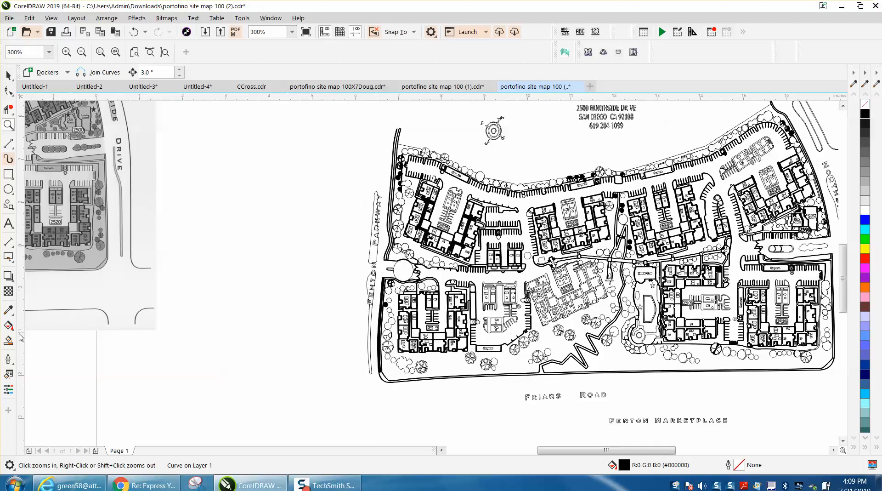
# Step: Smart-fill the site's border strip with its zigzag path, and the walkway beside building 2555, in black
pyautogui.click(432, 273)
pyautogui.click(759, 427)
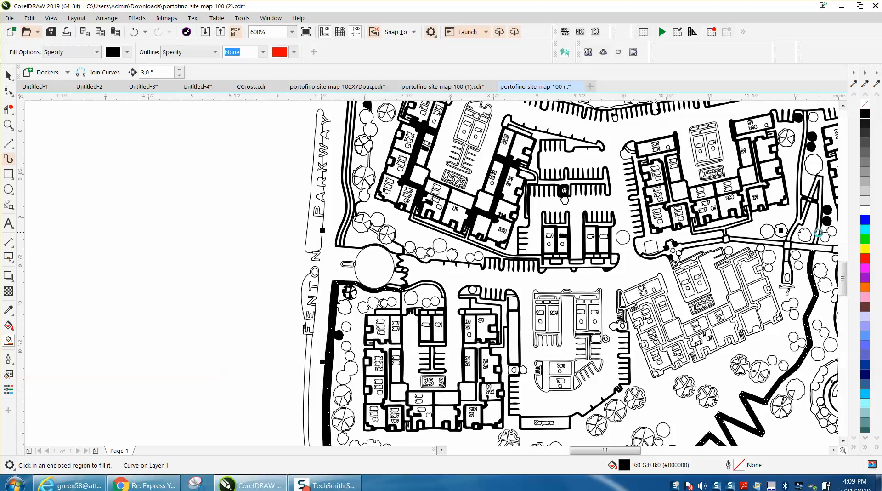
pyautogui.click(800, 191)
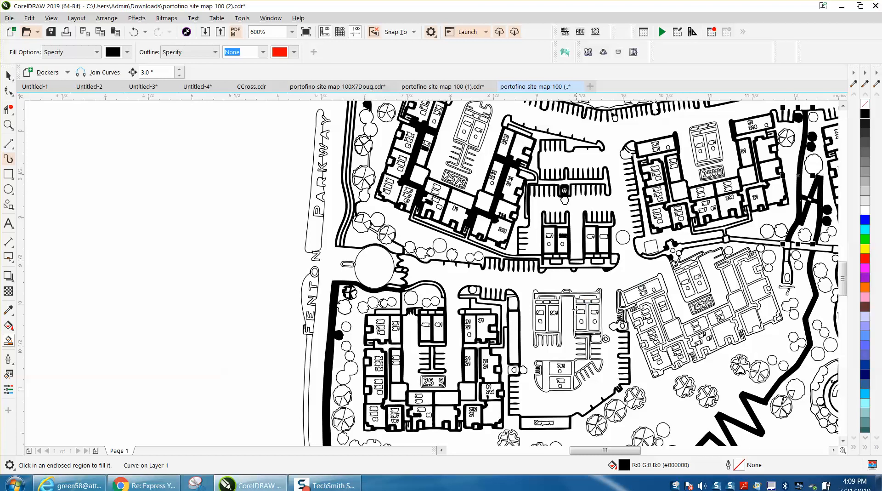